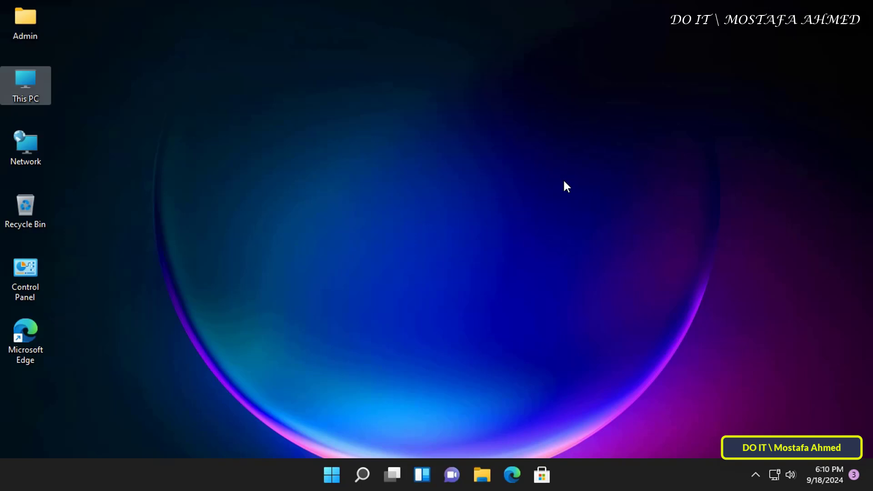
Step: Launch Task Manager from Windows Search and show its Details view with column options for the process list
left_click(366, 475)
type("task ")
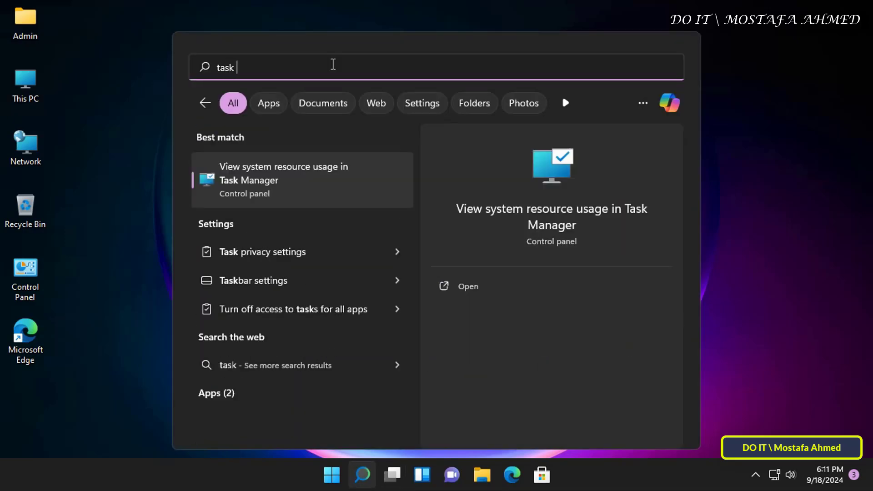
type("manager")
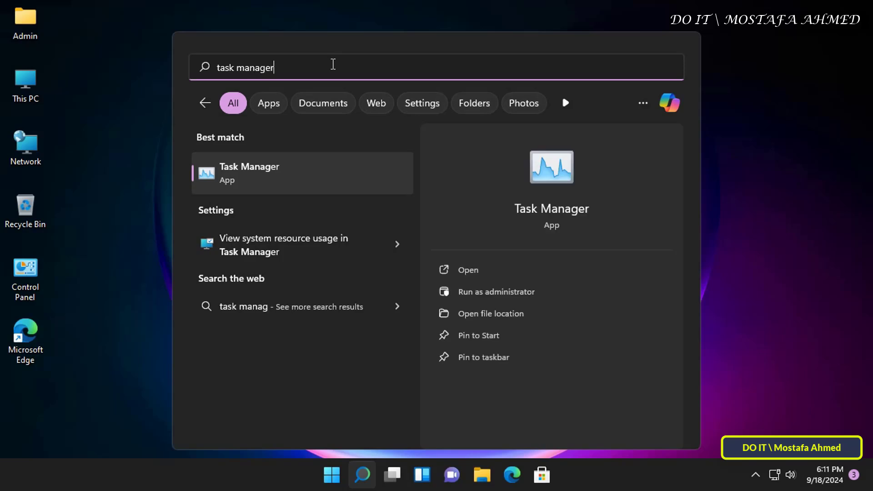
left_click(316, 171)
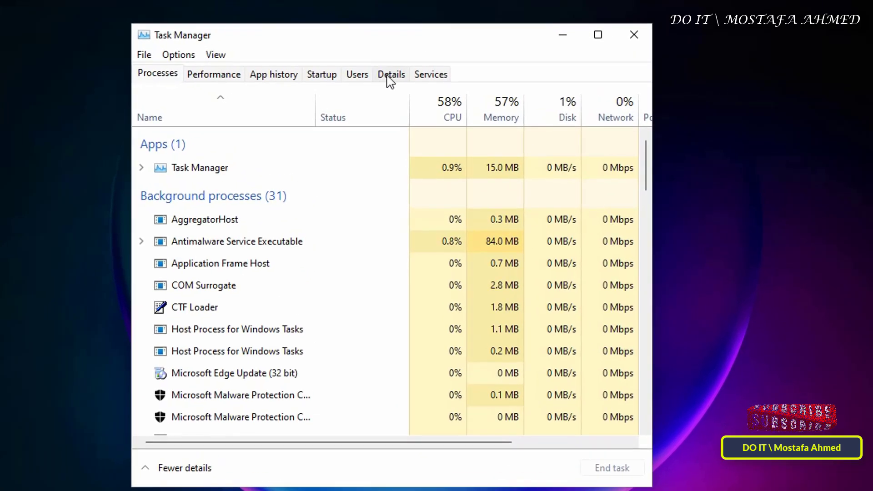
left_click(389, 77)
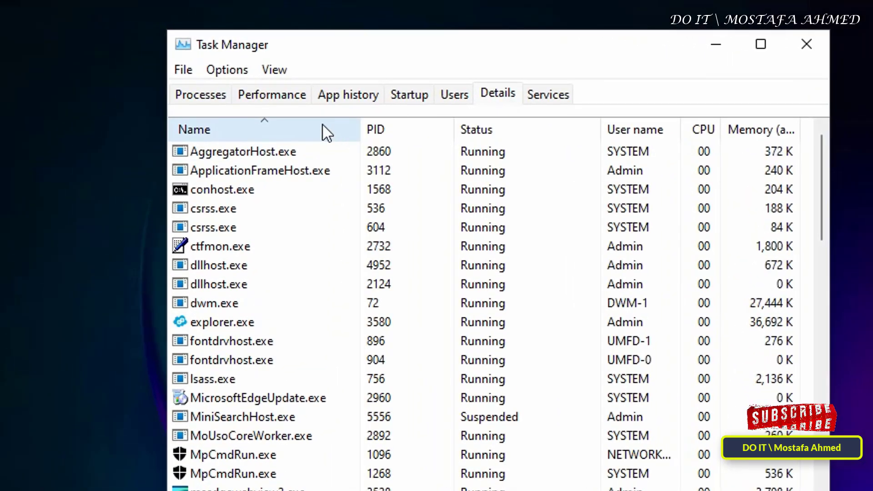
right_click(323, 125)
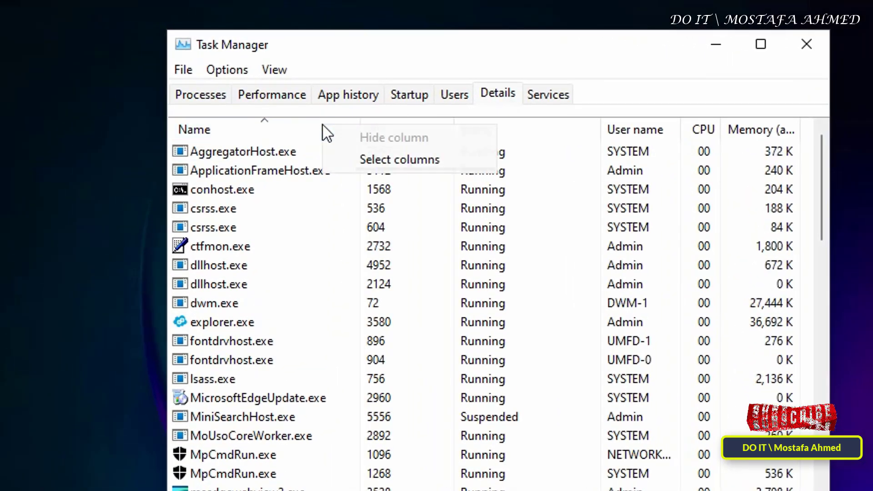
Step: Add the Platform column to the Details process list via Select columns and apply it
left_click(449, 157)
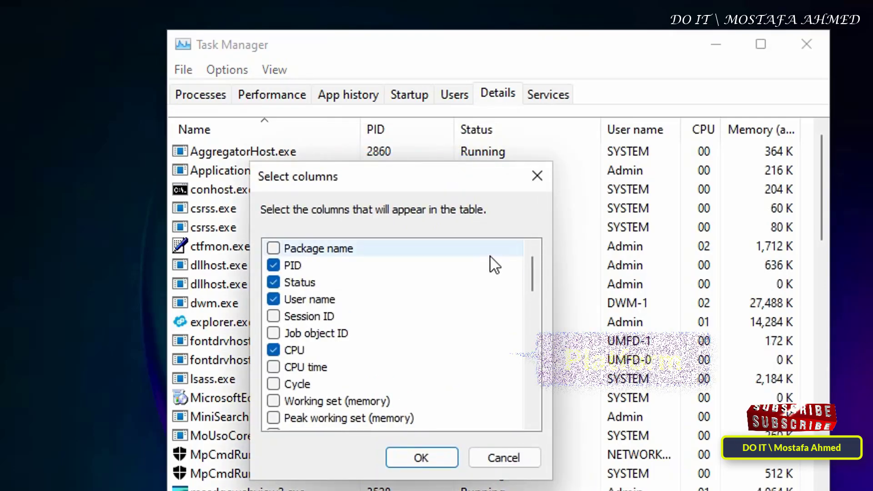
left_click(533, 421)
left_click_drag(533, 422, 533, 422)
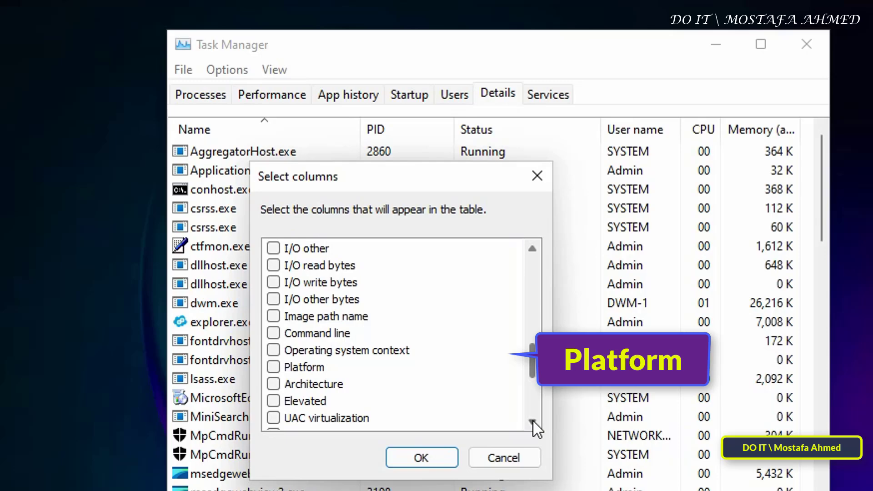
left_click(275, 338)
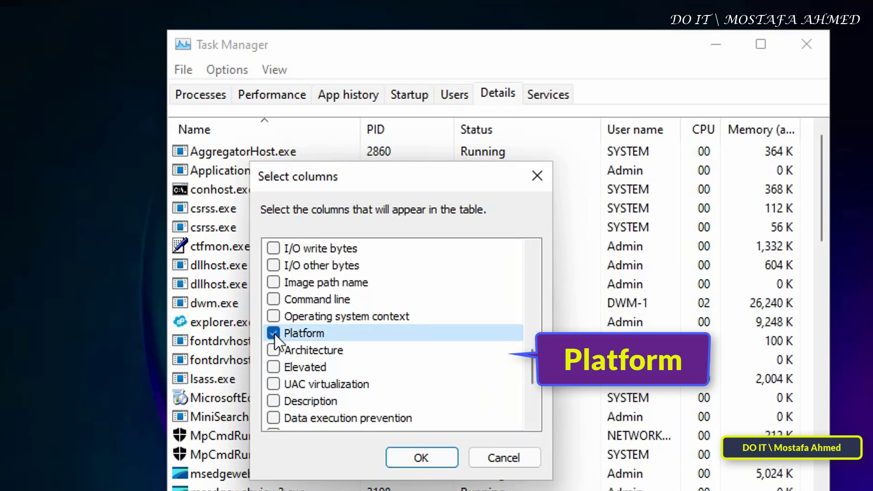
left_click(436, 457)
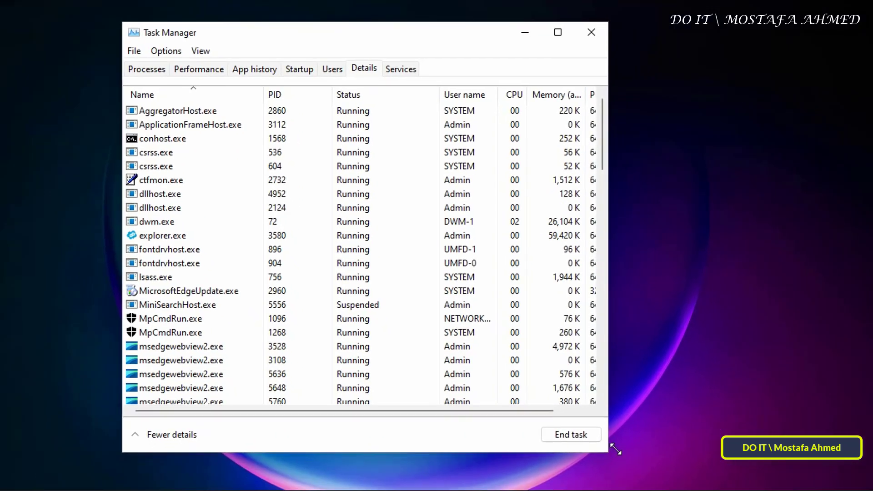
Step: Widen the window and compare AggregatorHost.exe (64 bit) with MicrosoftEdgeUpdate.exe (32 bit) in the Platform column
left_click_drag(608, 447, 762, 442)
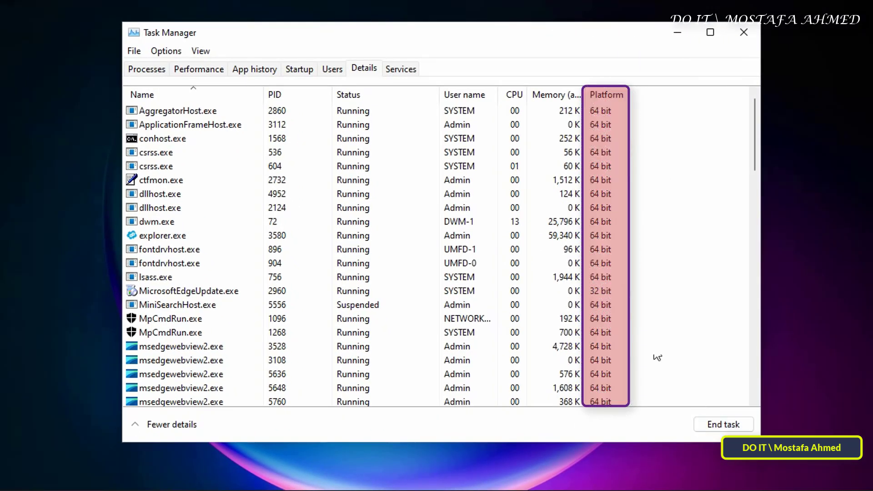
left_click(595, 112)
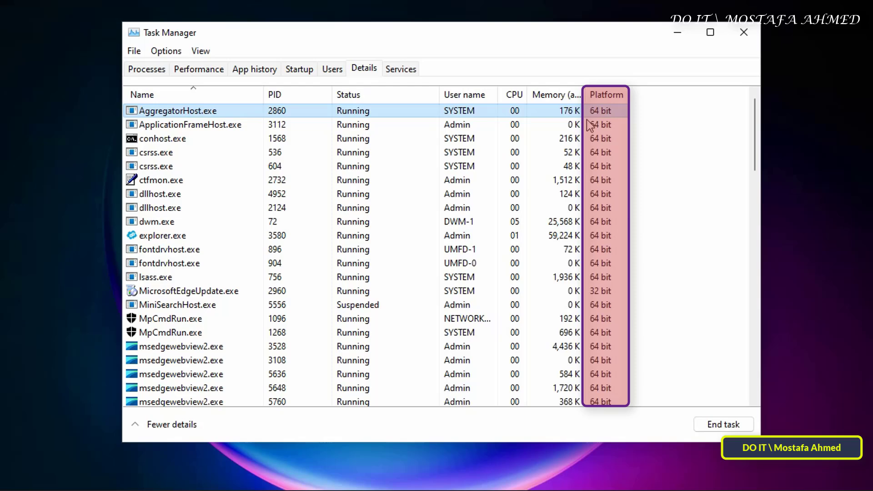
left_click(585, 294)
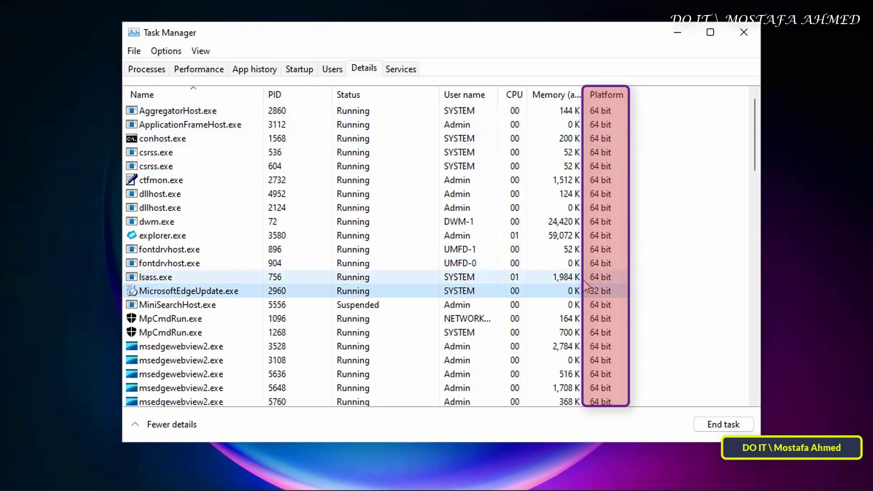
scroll(585, 293, "down", 5)
scroll(585, 295, "down", 7)
scroll(584, 304, "down", 7)
scroll(584, 304, "down", 5)
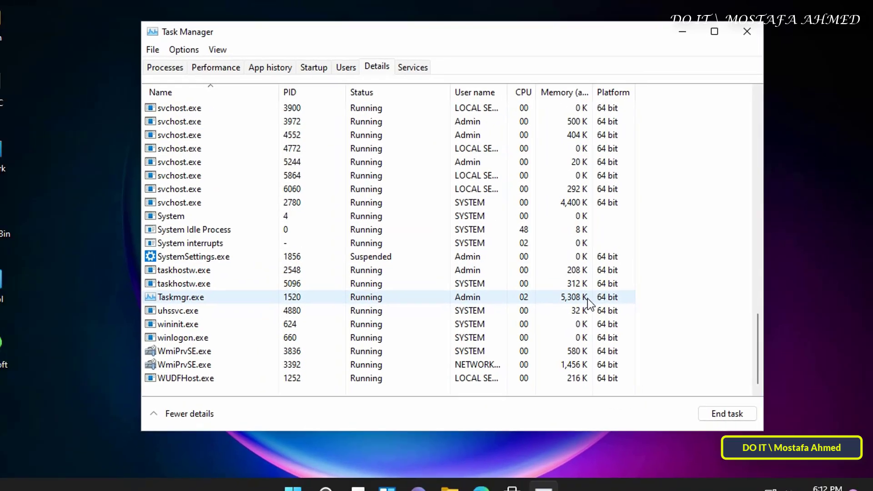
scroll(586, 303, "up", 4)
scroll(600, 290, "up", 1)
scroll(600, 289, "up", 10)
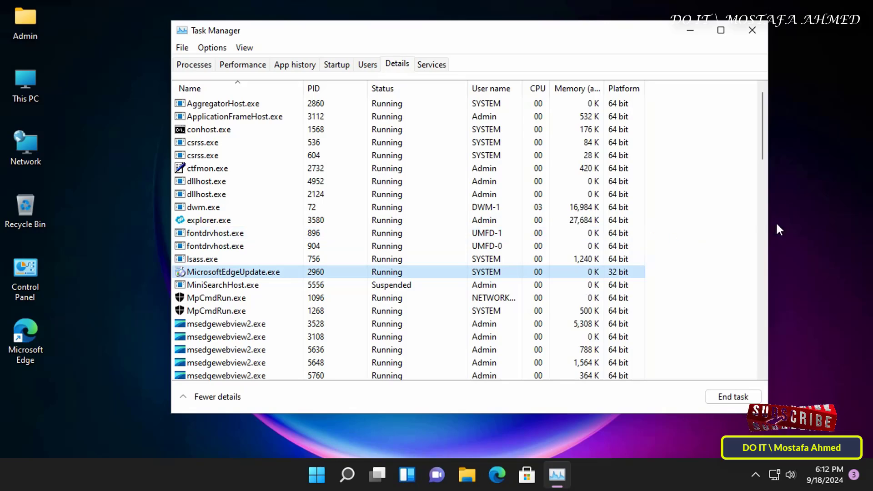
Step: Close Task Manager and show This PC in File Explorer with Local Disk (C:) selected
left_click(762, 24)
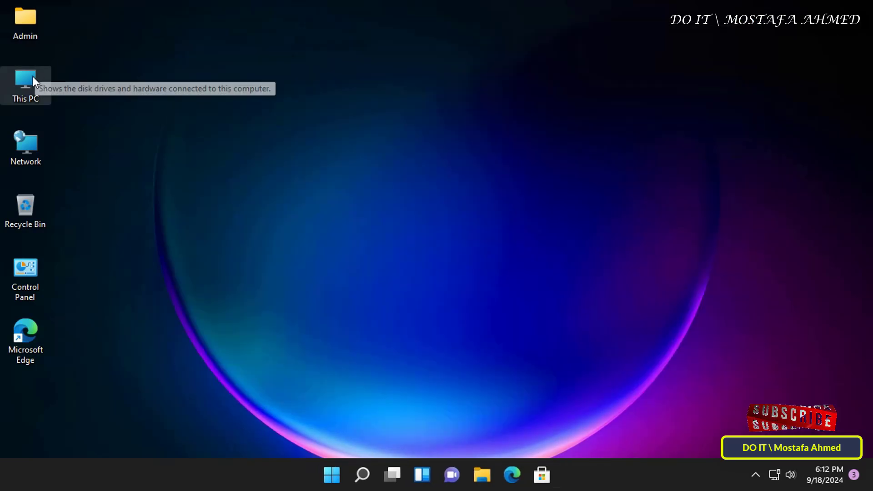
left_click(33, 75)
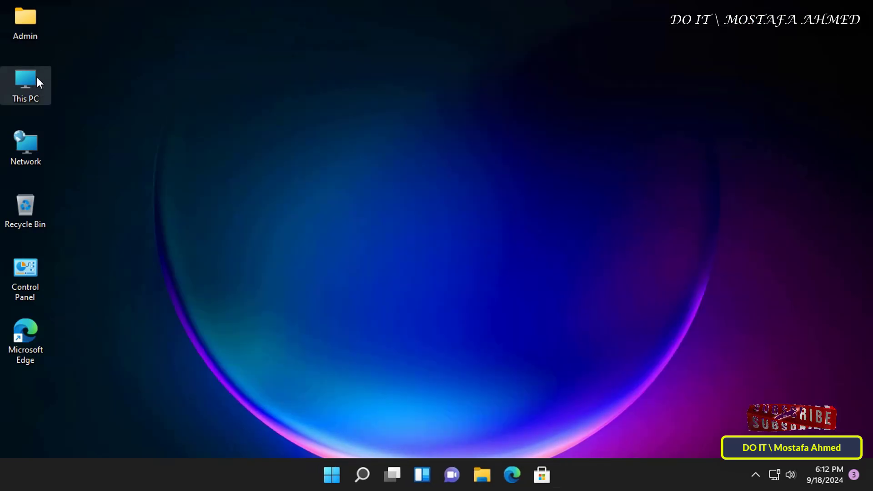
key("Return")
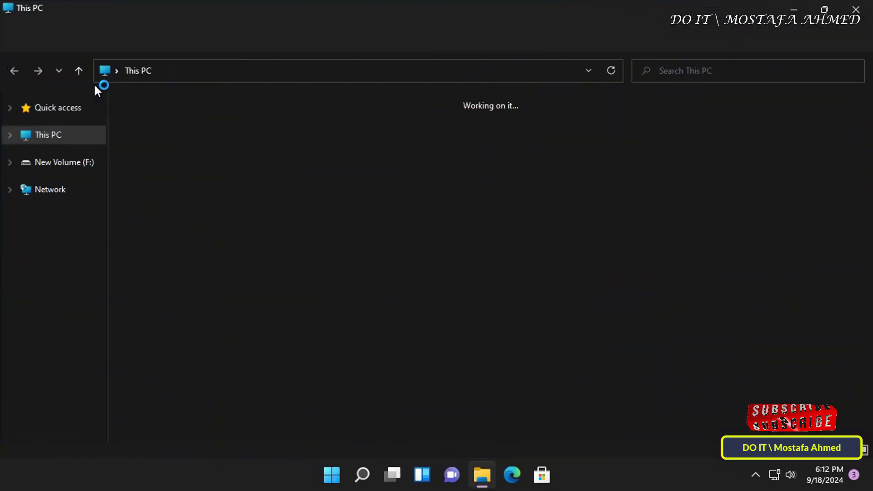
left_click(188, 232)
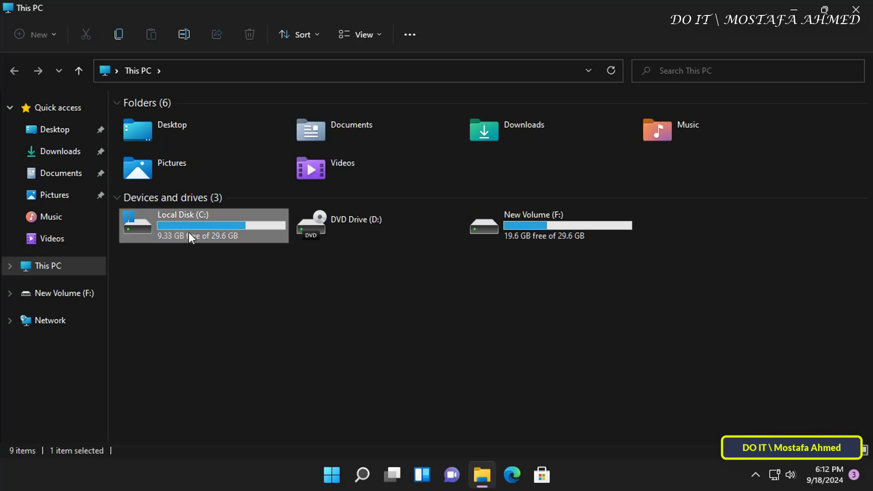
Step: Show Local Disk (C:) contents and select Program Files together with Program Files (x86)
double_click(190, 233)
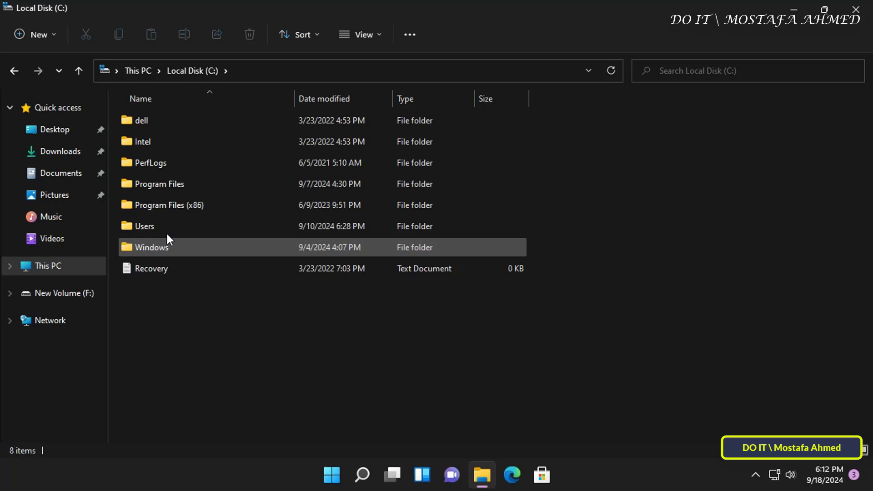
left_click(178, 206)
left_click(181, 184, "ctrl")
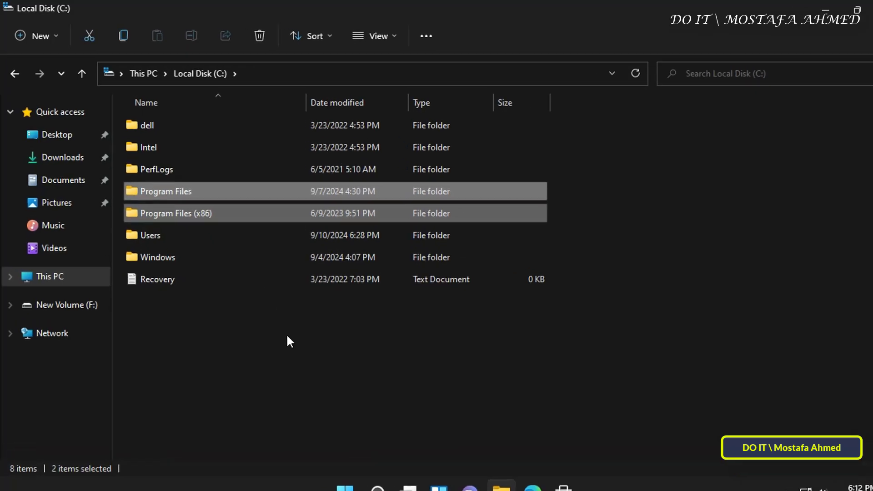